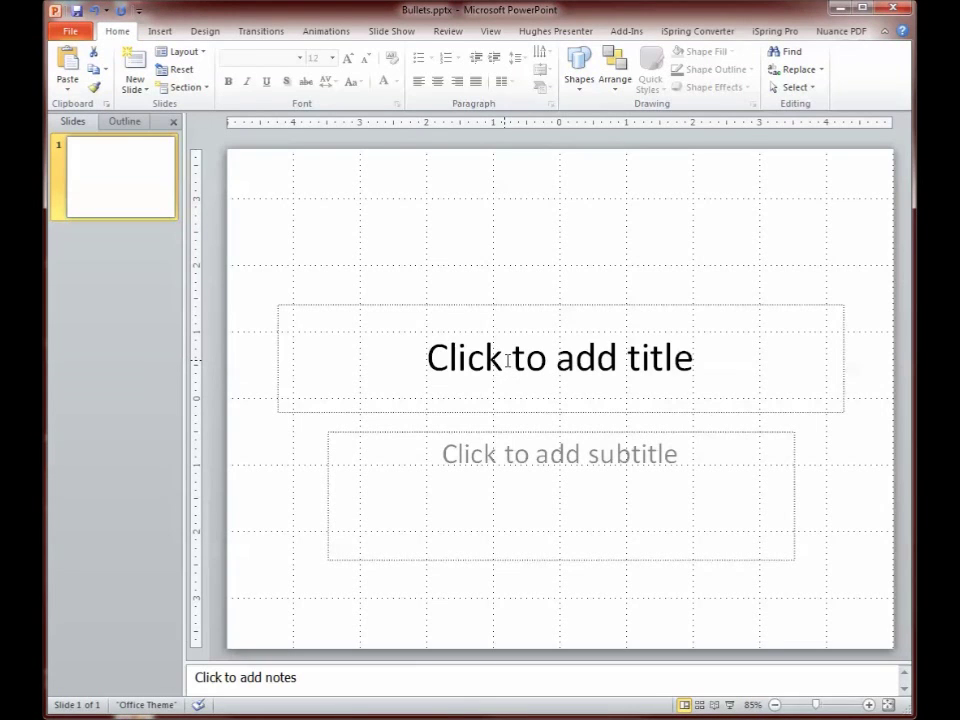
# Step: Type 'Bullets' as the first slide's title
pyautogui.click(499, 377)
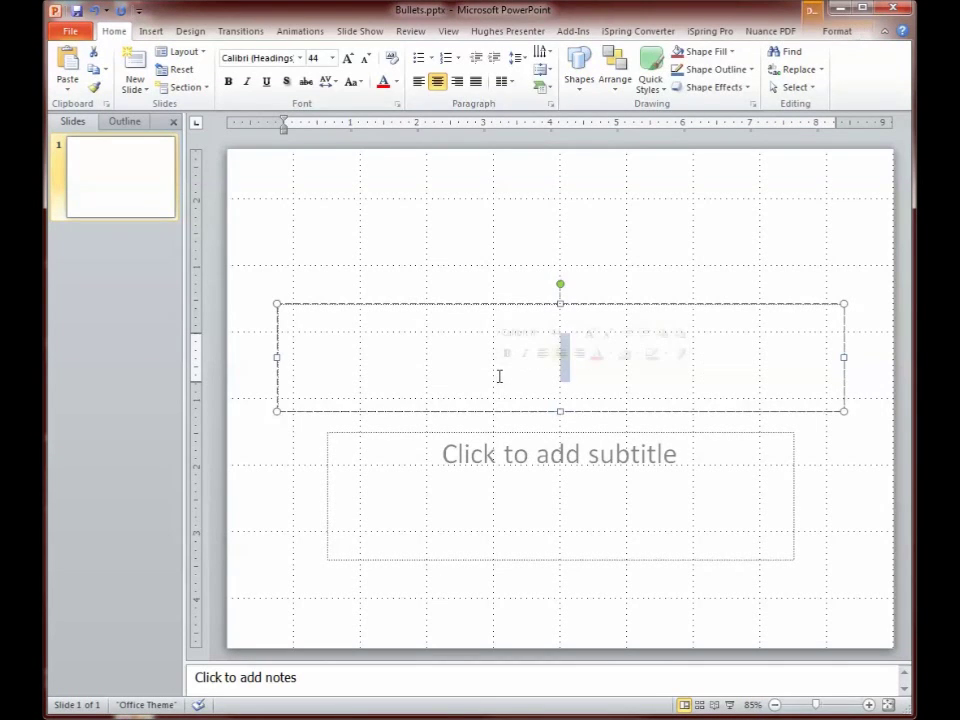
pyautogui.write('Bullu')
pyautogui.press('BackSpace')
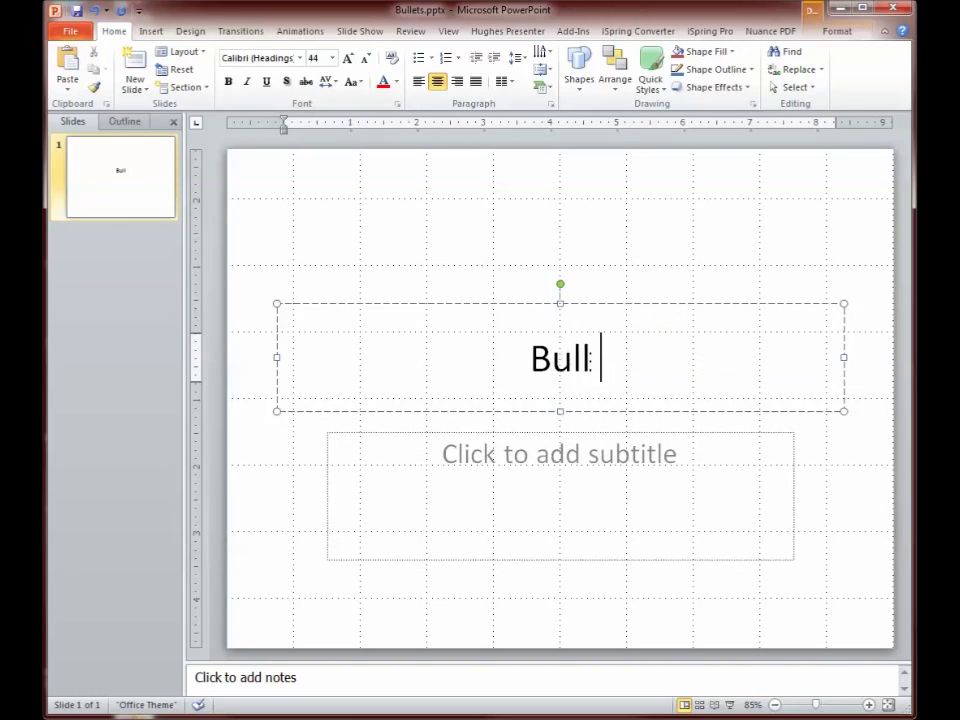
pyautogui.write('ets')
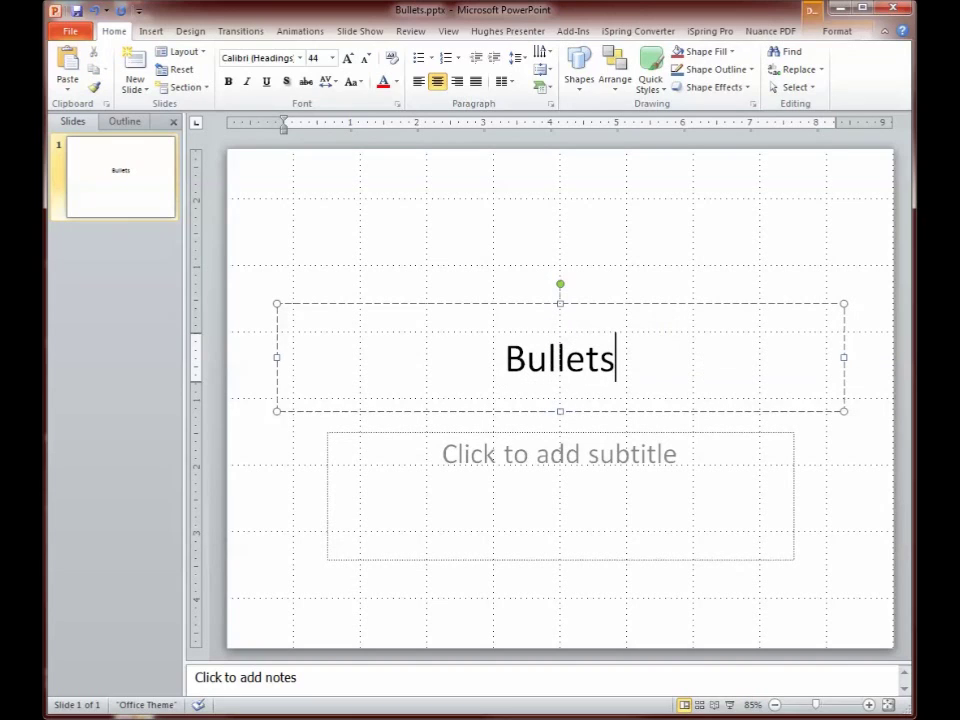
# Step: Enter the subtitle 'Bullets can injure if not used safely'
pyautogui.click(511, 452)
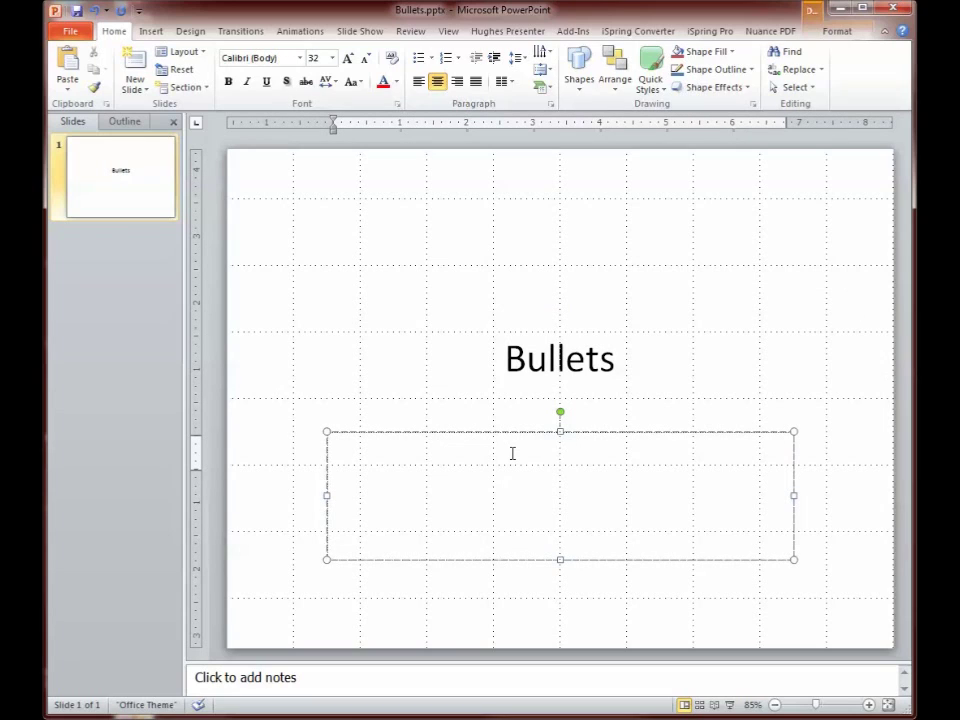
pyautogui.write('Bull')
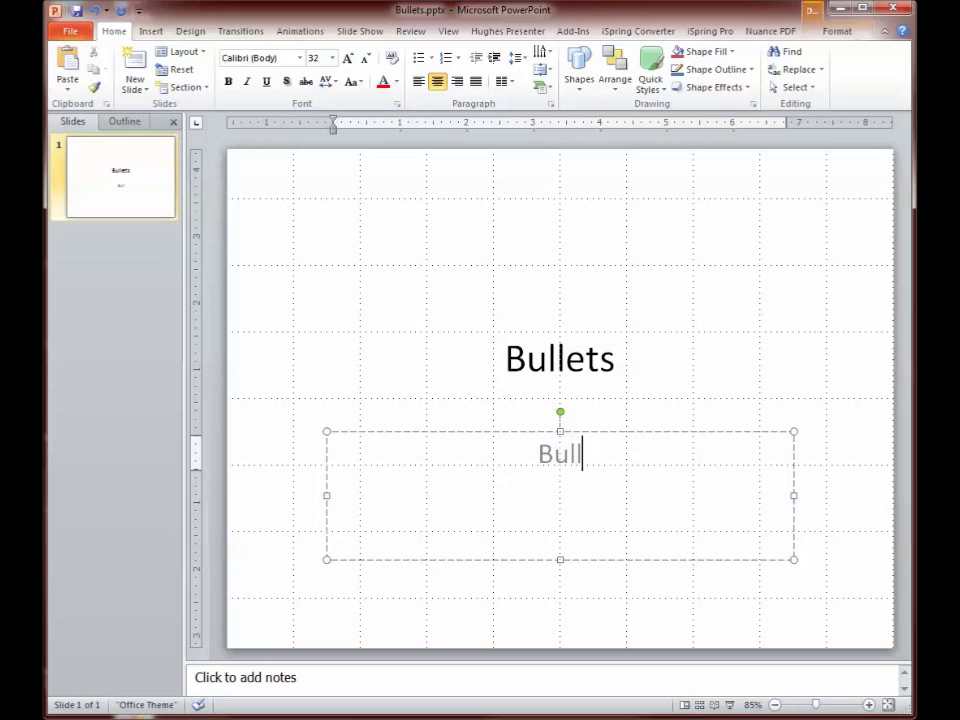
pyautogui.write('ets can inl')
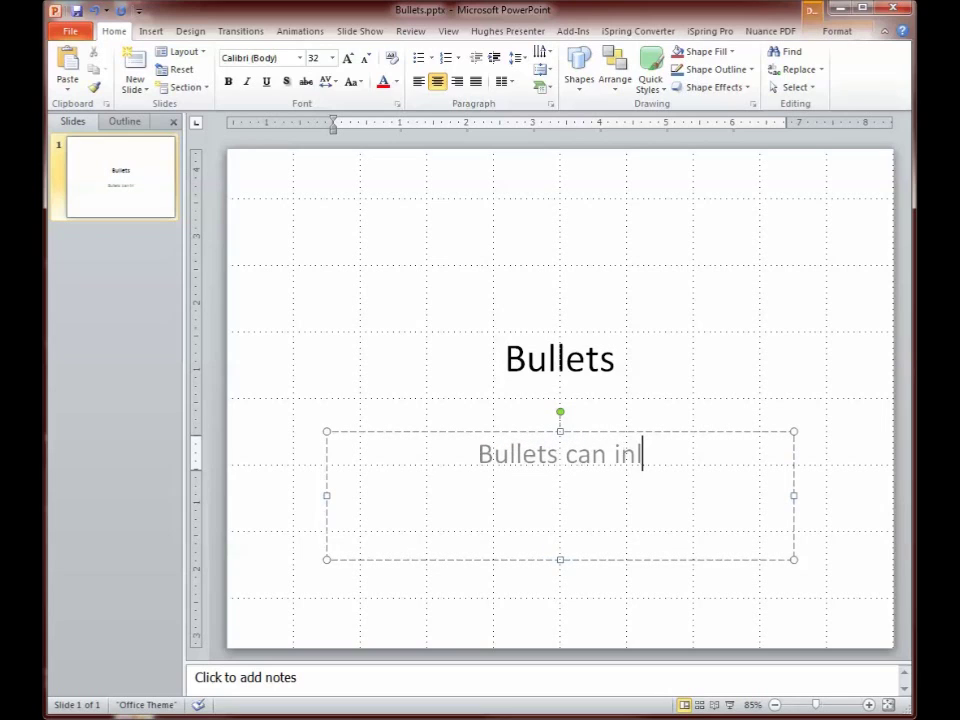
pyautogui.press('BackSpace')
pyautogui.write('jur')
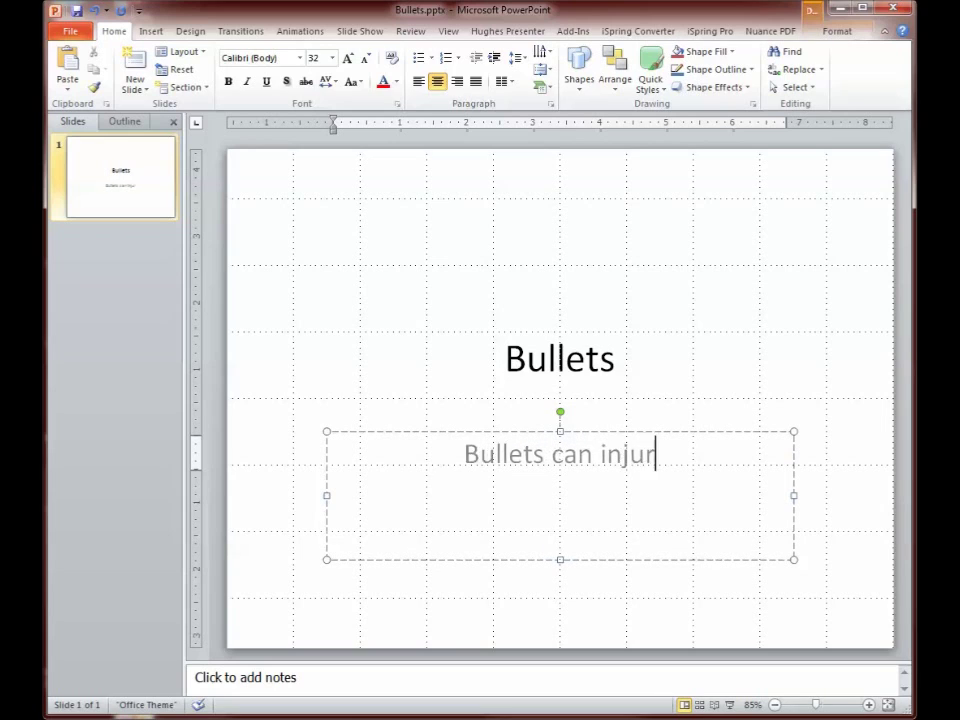
pyautogui.write('e i')
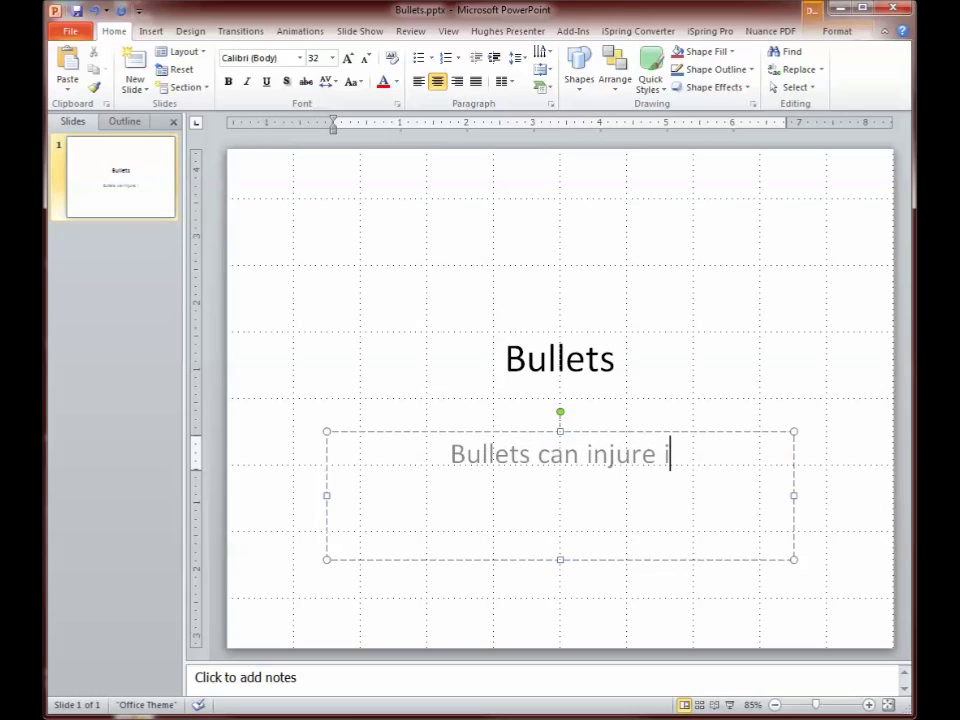
pyautogui.write('f not')
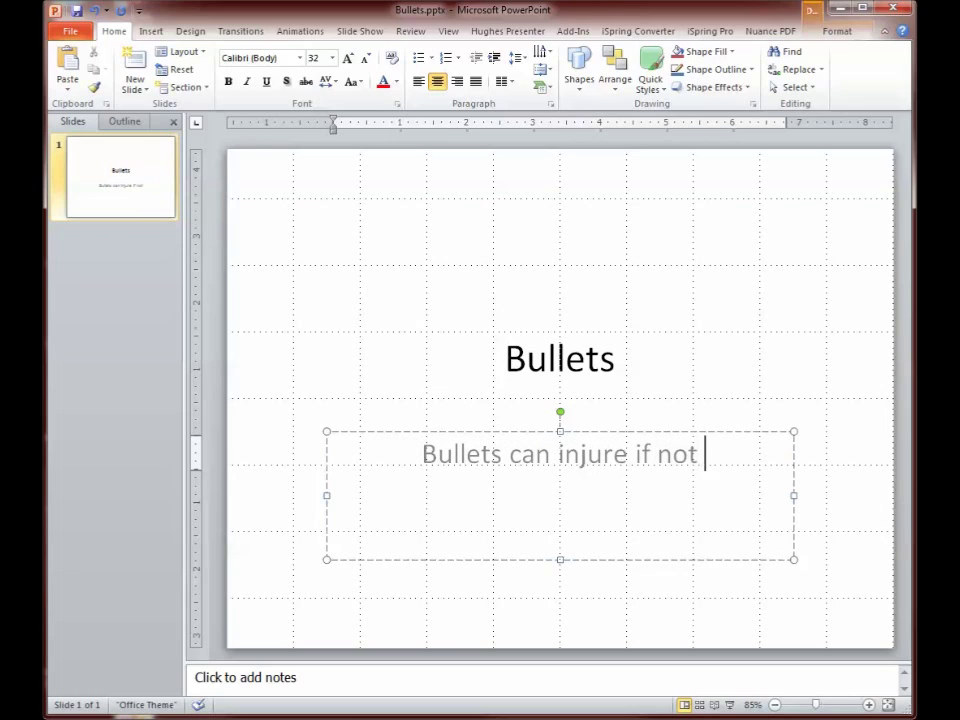
pyautogui.write(' uses')
pyautogui.press('BackSpace')
pyautogui.press('BackSpace')
pyautogui.write('d safely')
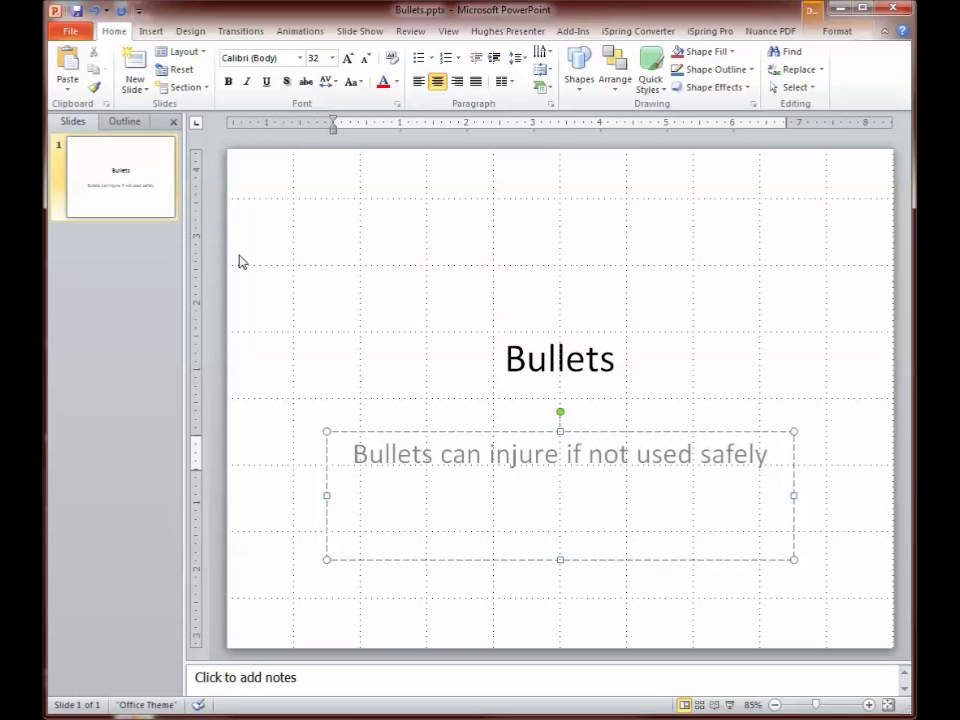
# Step: Insert a Title and Content slide and title it 'Topic'
pyautogui.click(148, 91)
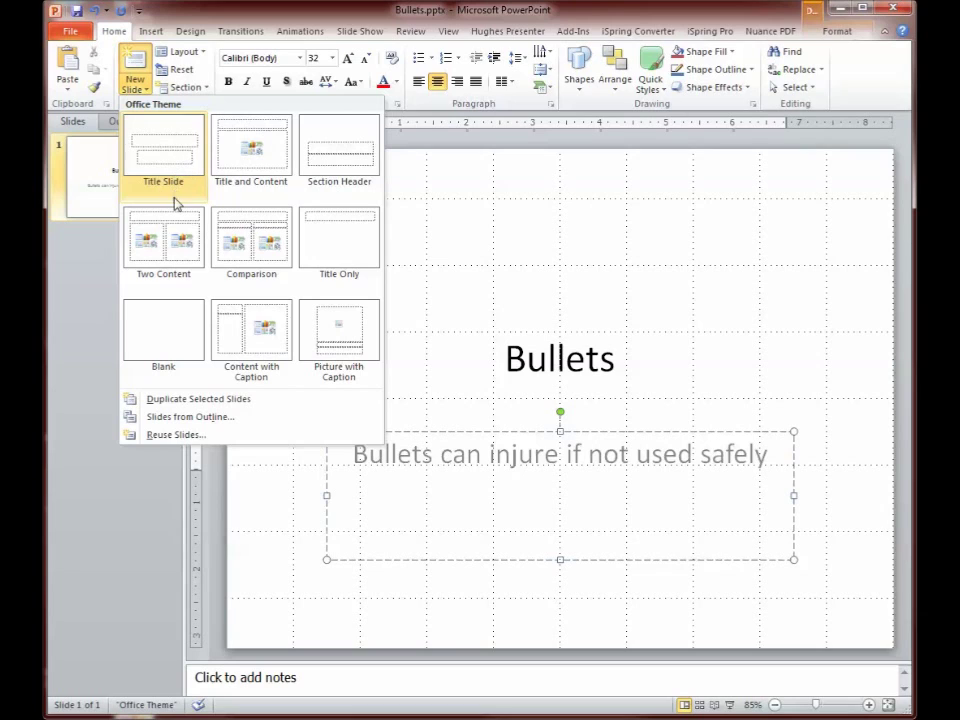
pyautogui.click(258, 165)
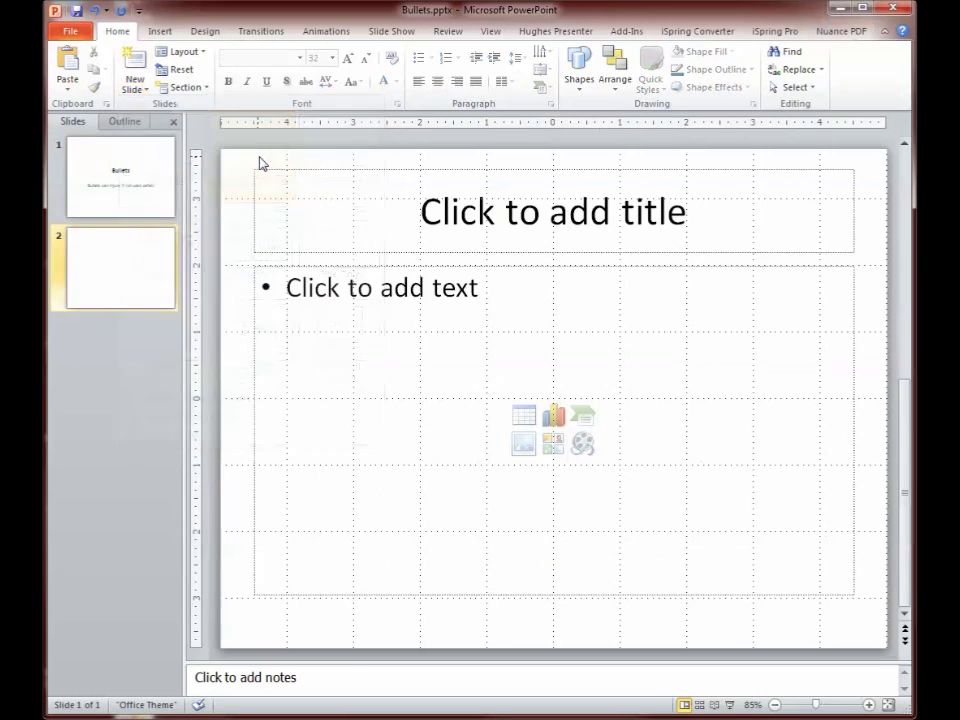
pyautogui.click(571, 215)
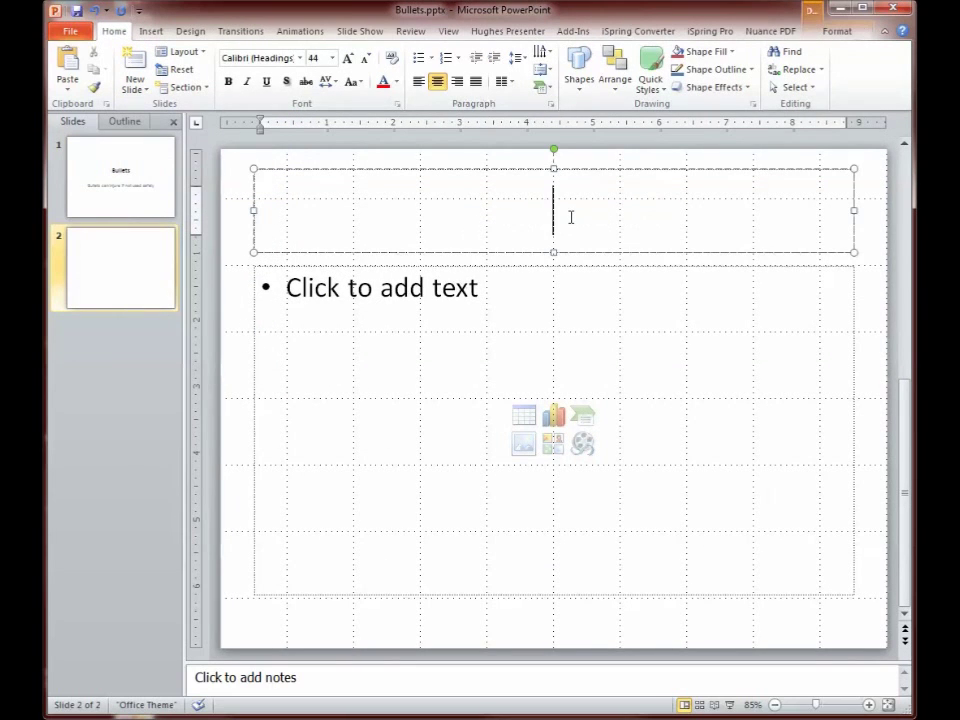
pyautogui.write('Topic')
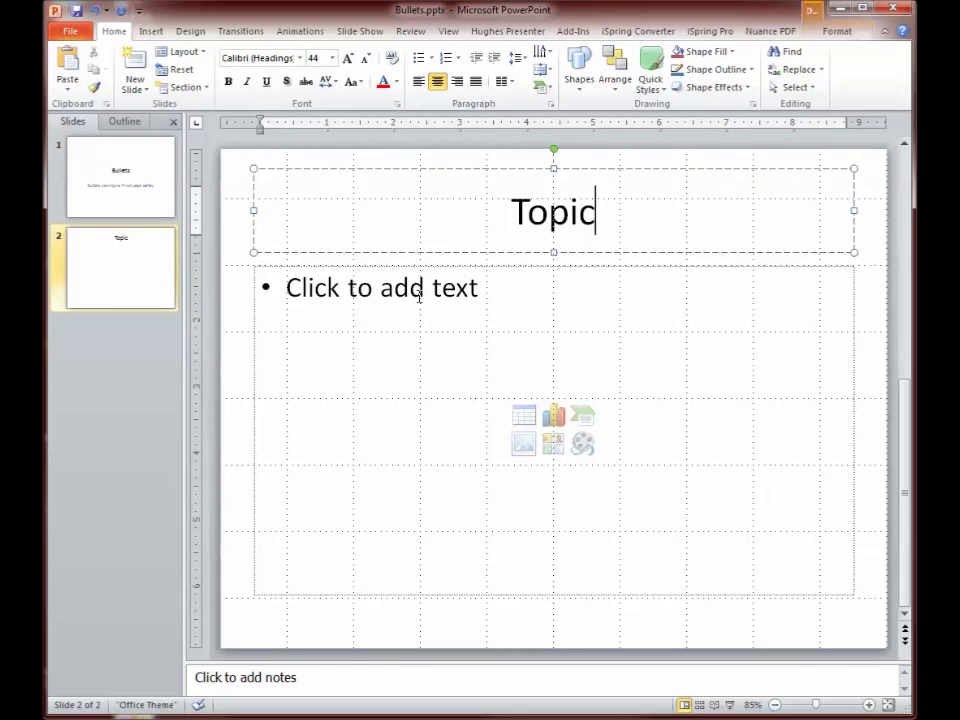
# Step: Type the first bullets: Topic, Sub 1, Sub 2 and Sub 3
pyautogui.click(314, 287)
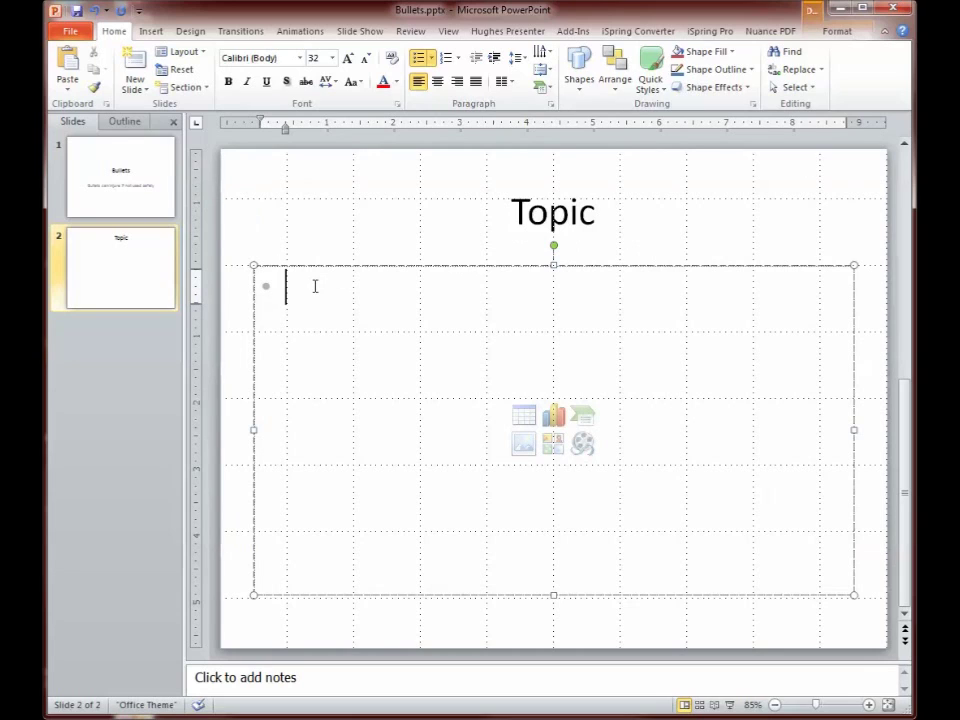
pyautogui.write('Topic')
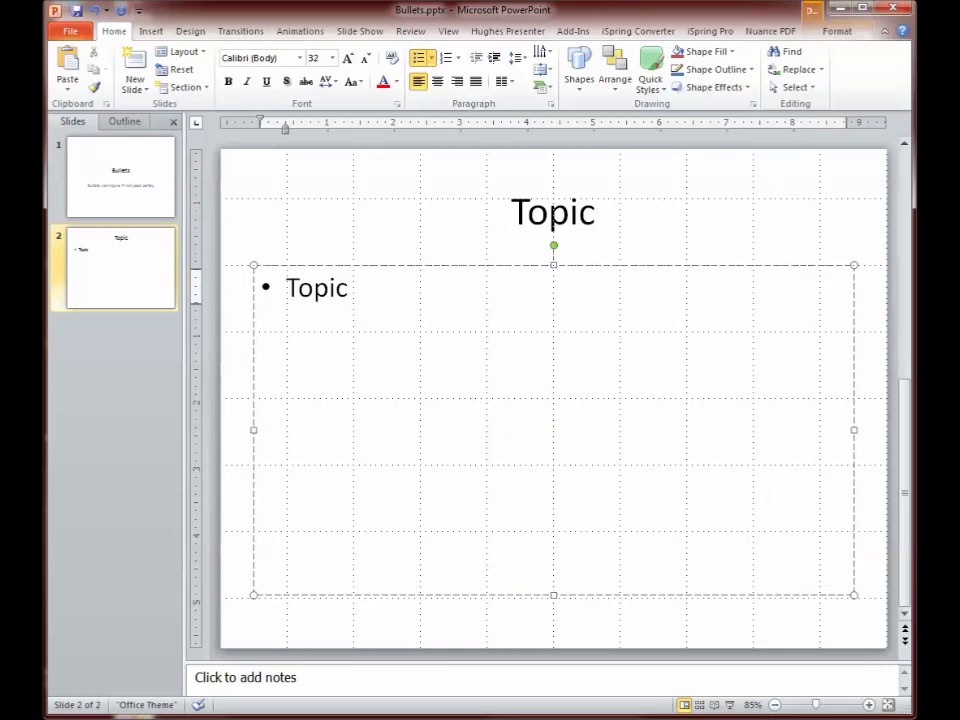
pyautogui.press('Return')
pyautogui.write('sub ')
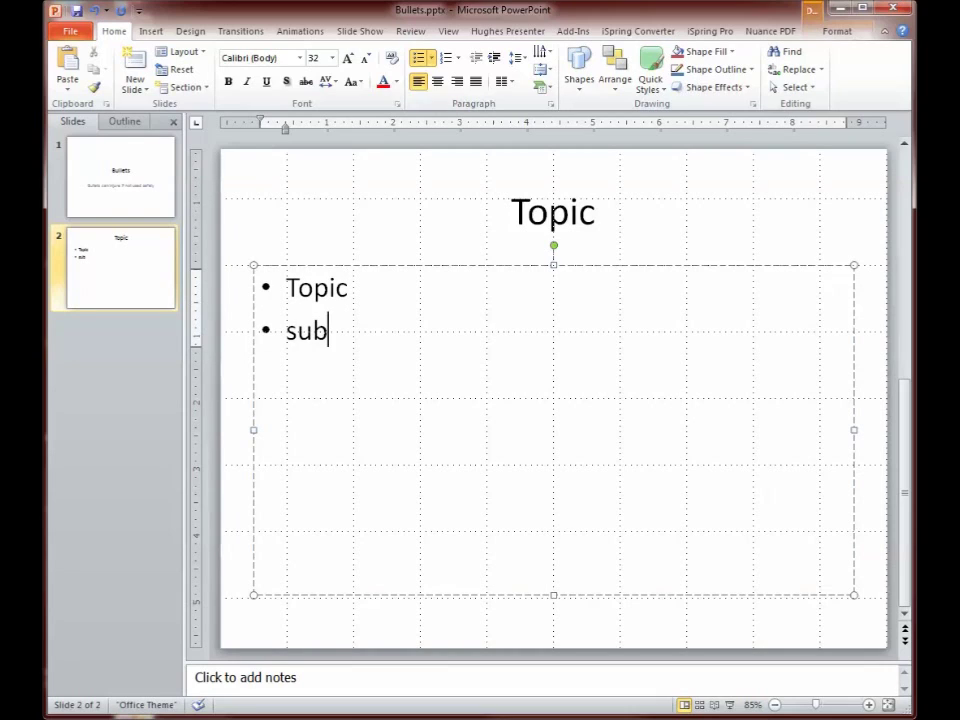
pyautogui.write('1')
pyautogui.press('Return')
pyautogui.write('sub ')
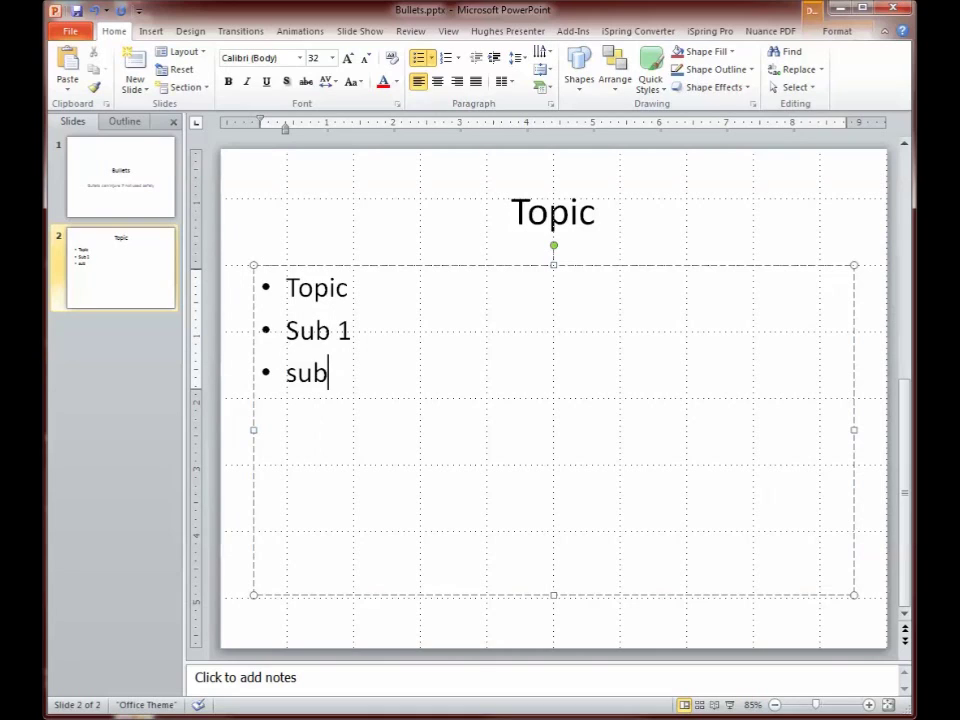
pyautogui.write('2')
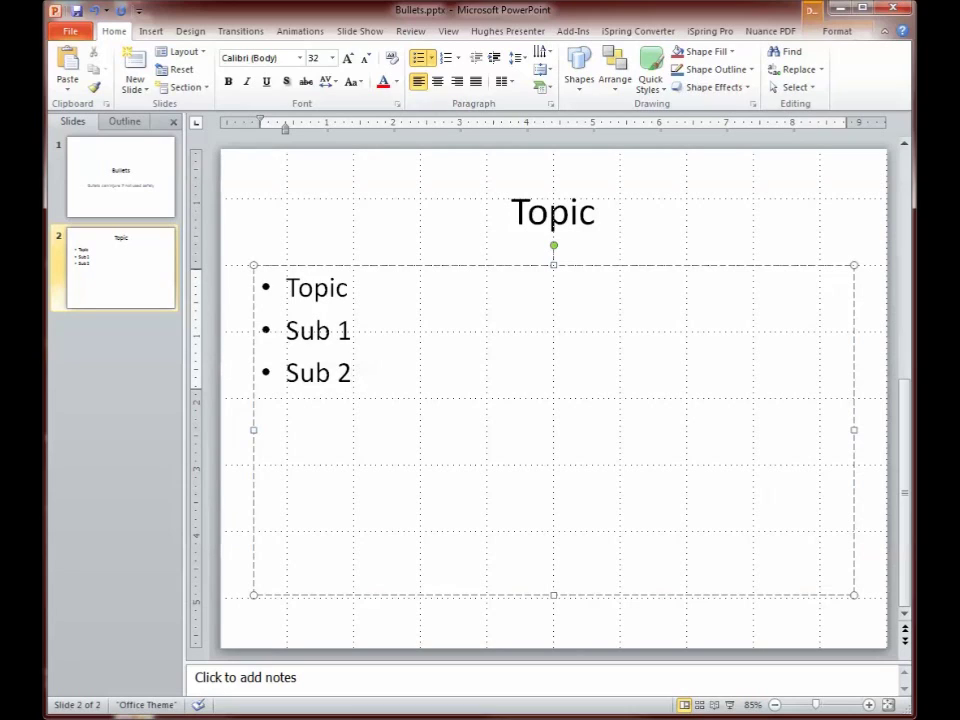
pyautogui.press('Return')
pyautogui.write('sub')
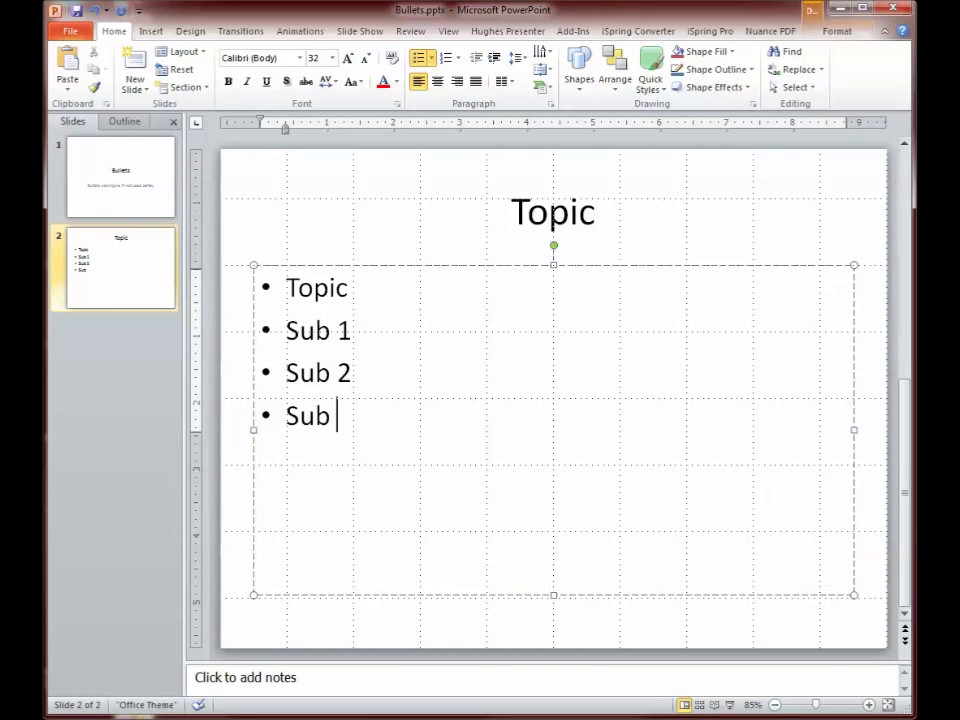
pyautogui.write('3')
pyautogui.press('Return')
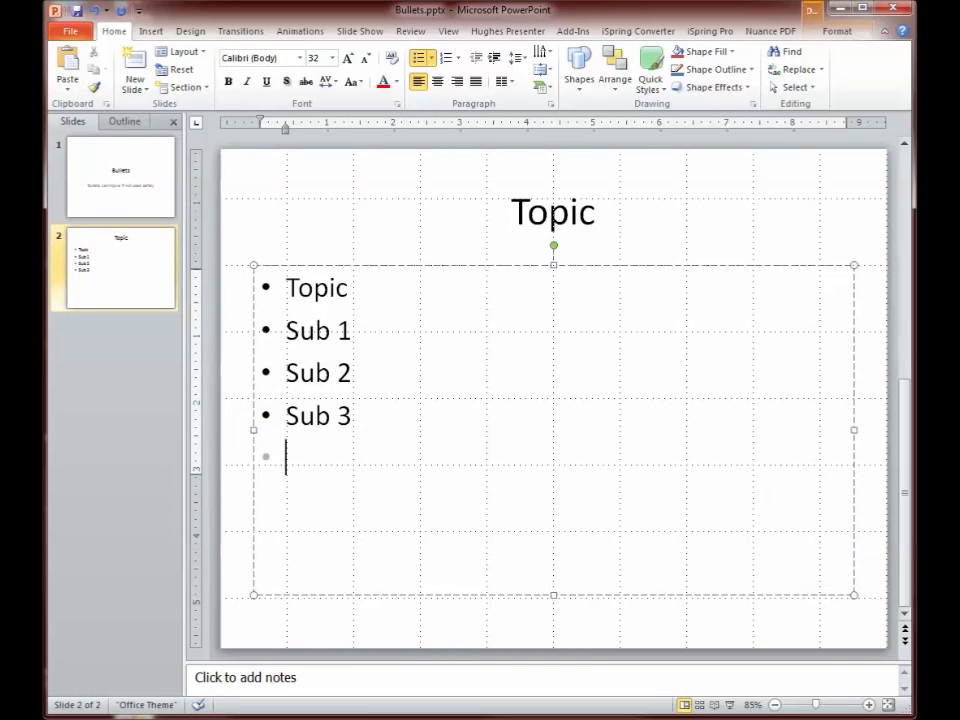
# Step: Add the bullets Topic 2, Sub 1 and Sub 2
pyautogui.write('topic 2')
pyautogui.press('Return')
pyautogui.write('sub 1')
pyautogui.press('Return')
pyautogui.write('sub ')
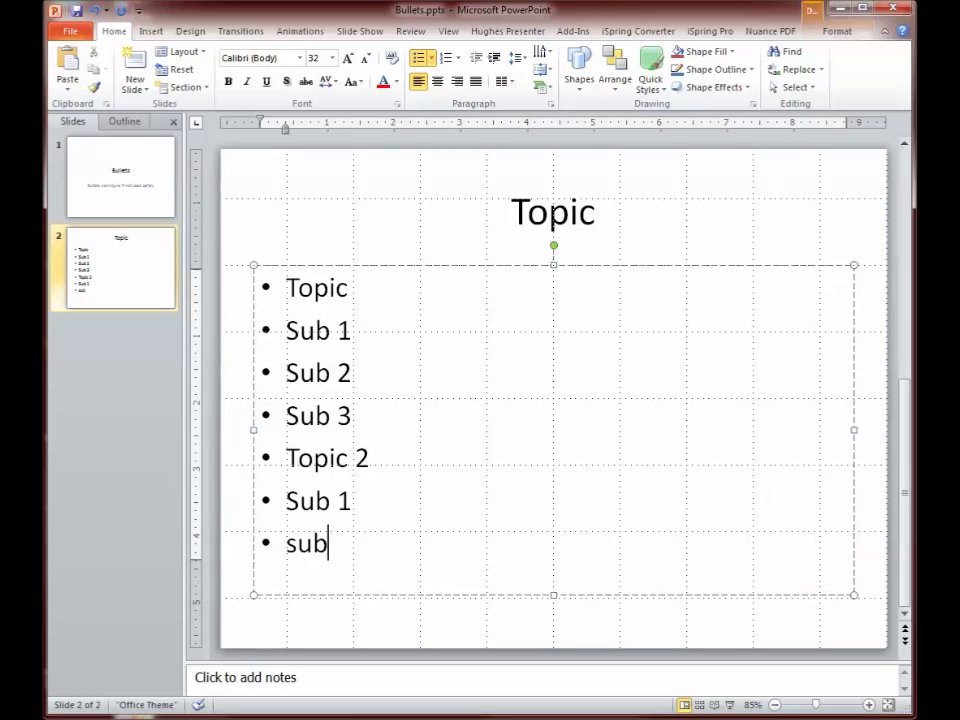
pyautogui.write('2')
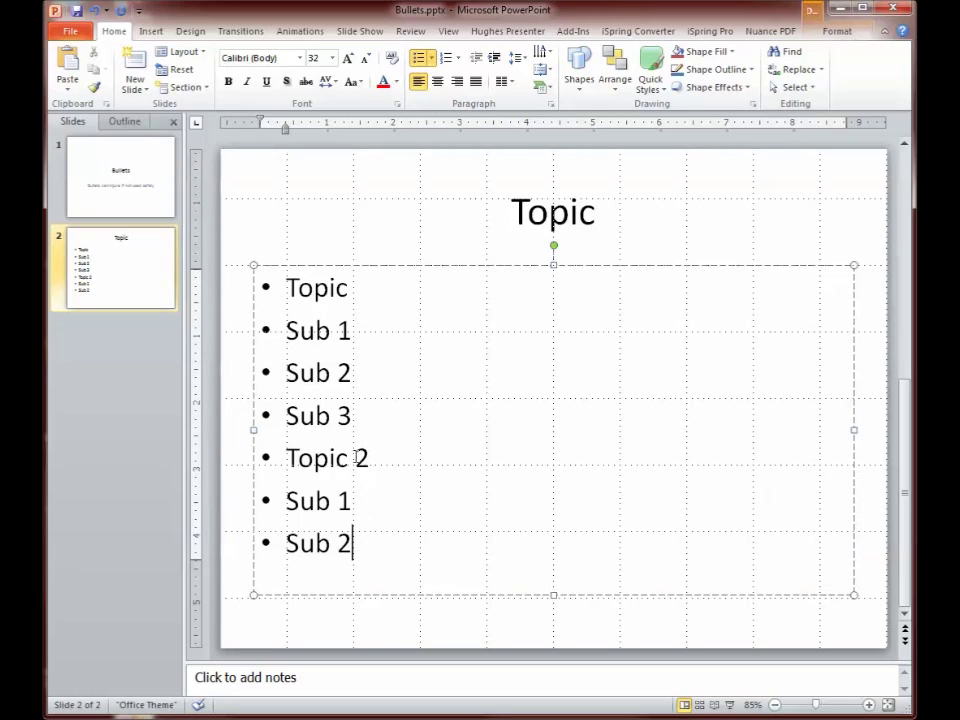
# Step: Demote Sub 1-3 under Topic and Sub 1-2 under Topic 2 to dash subpoints
pyautogui.click(289, 330)
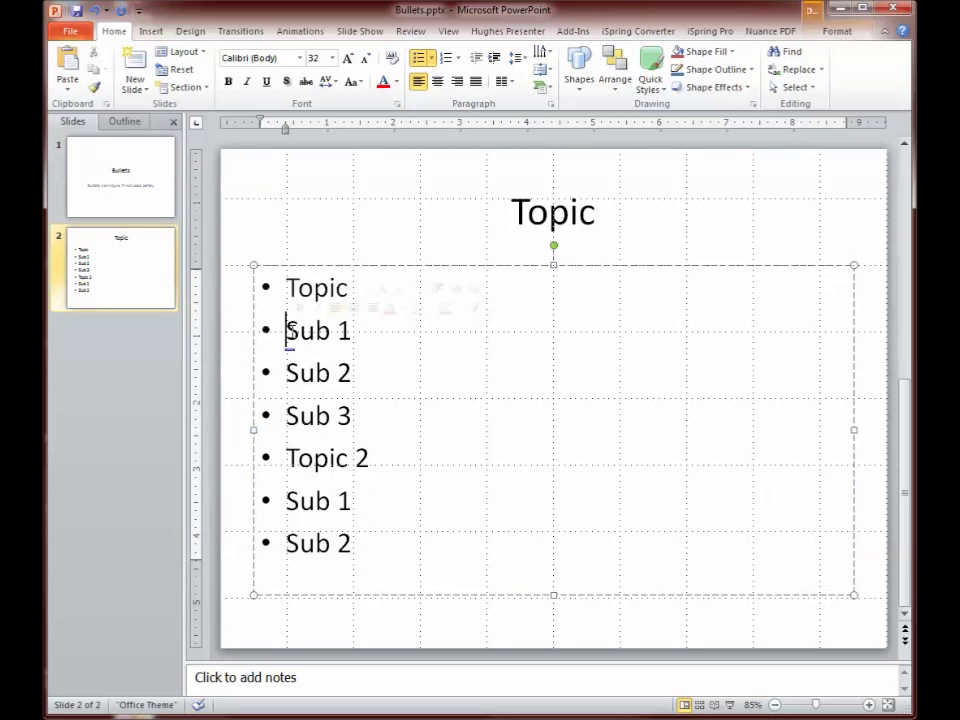
pyautogui.moveTo(293, 357)
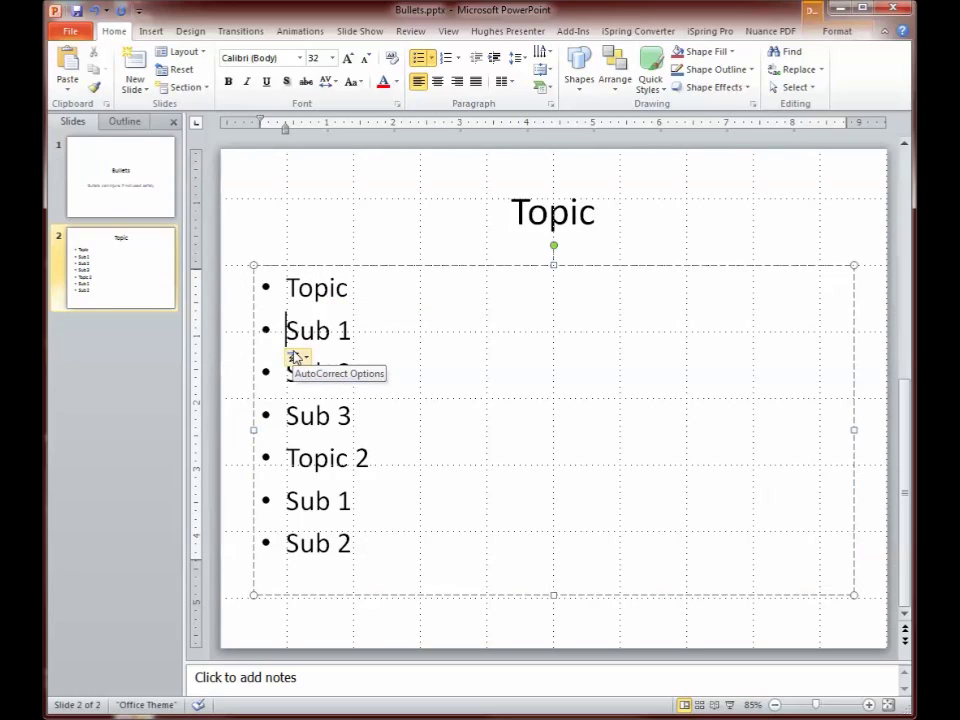
pyautogui.press('Tab')
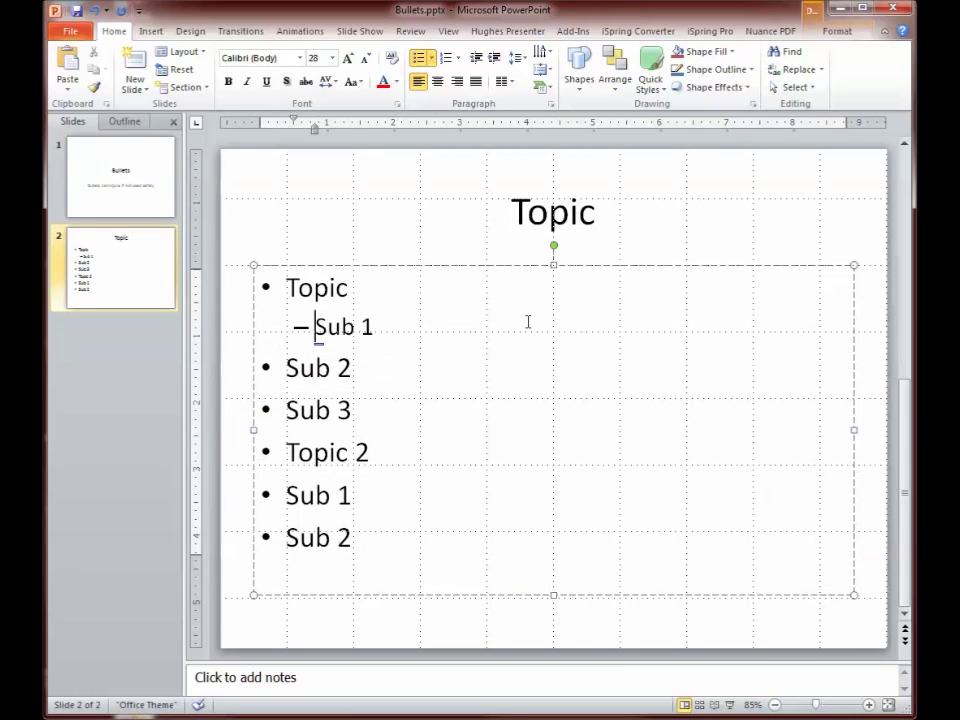
pyautogui.click(288, 367)
pyautogui.press('Tab')
pyautogui.click(289, 404)
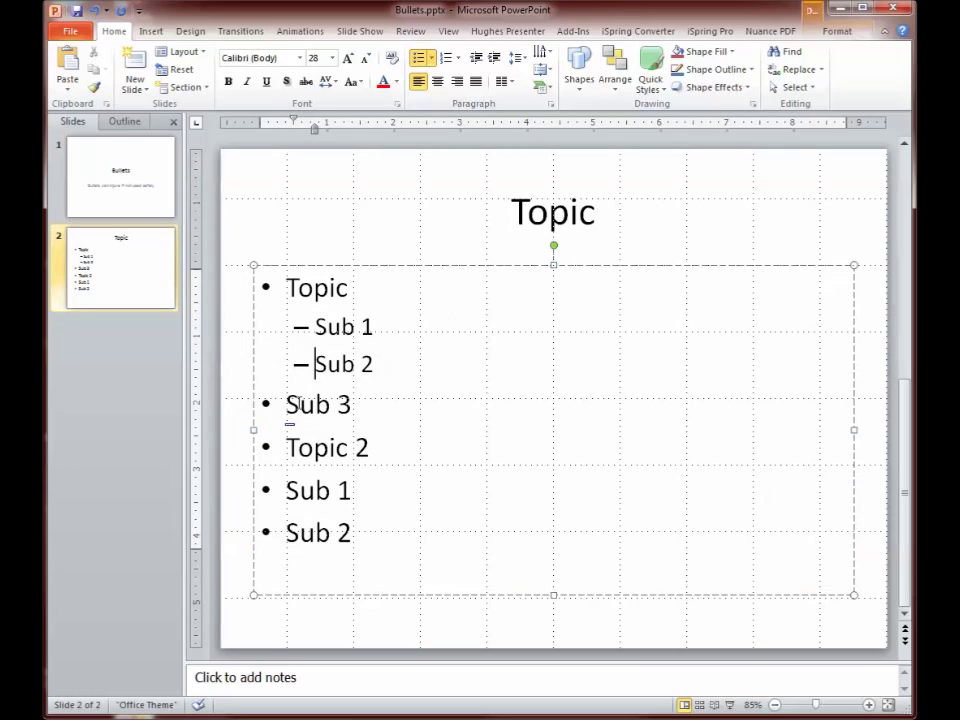
pyautogui.press('Tab')
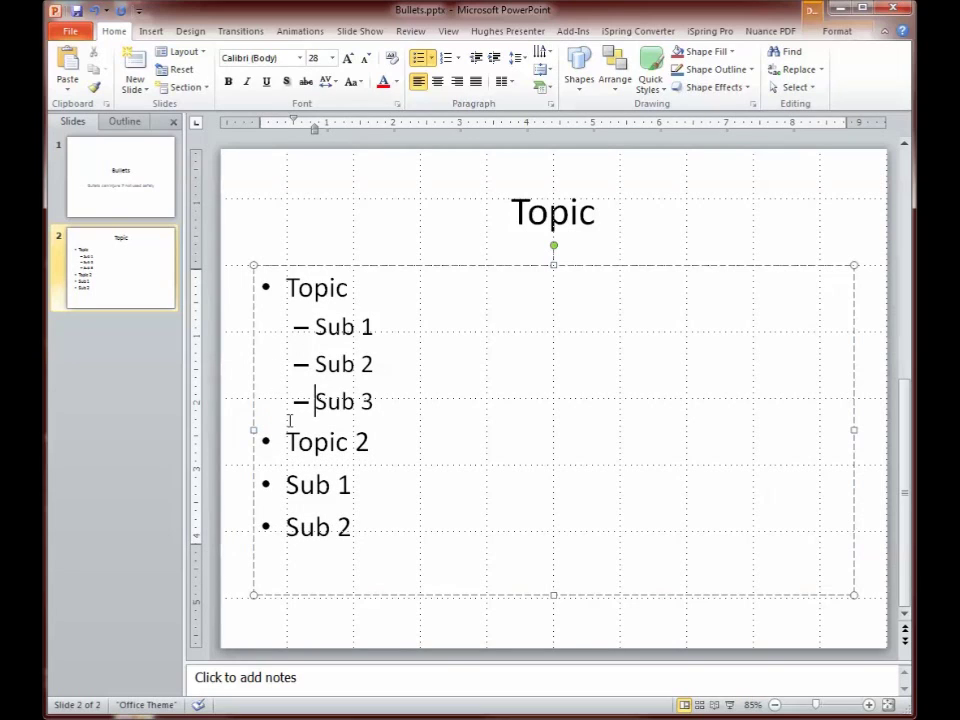
pyautogui.click(288, 484)
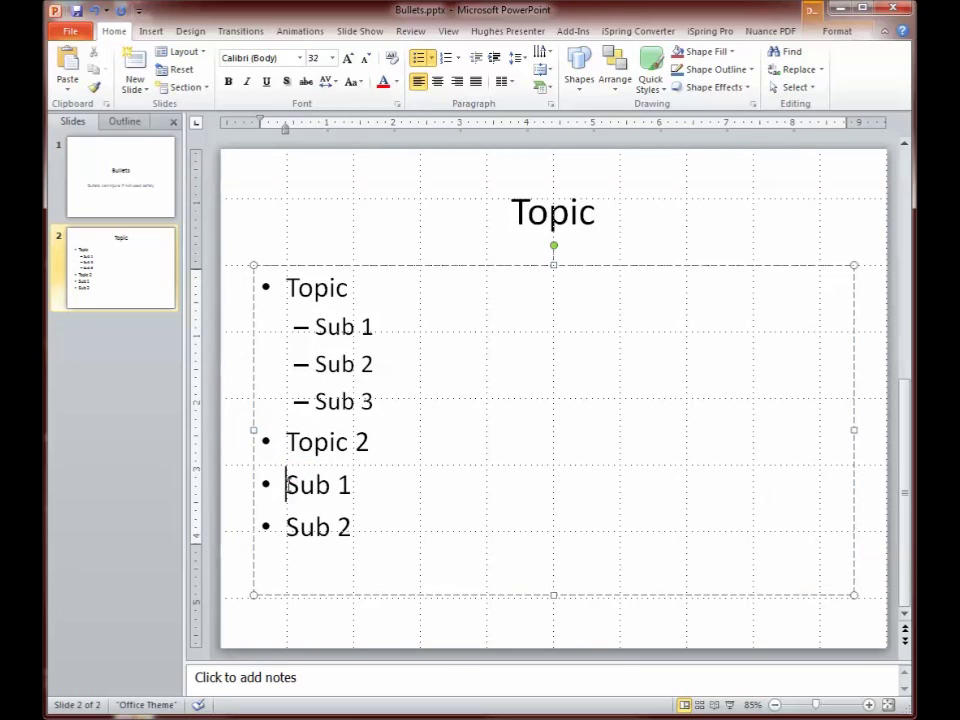
pyautogui.press('Tab')
pyautogui.click(287, 521)
pyautogui.press('Tab')
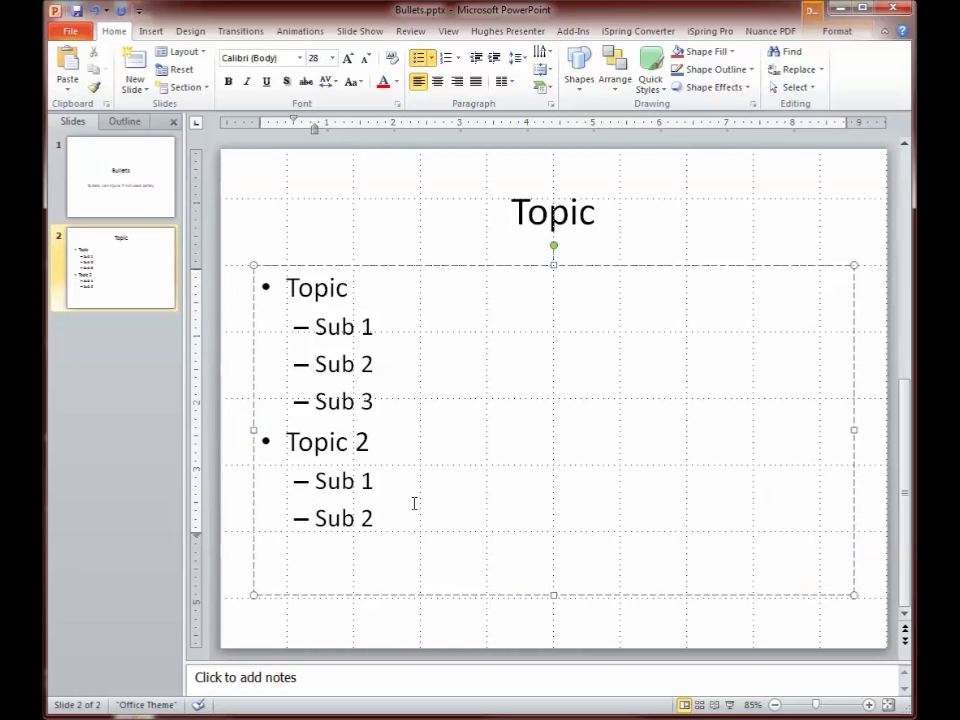
# Step: Add a new line reading 'Topic 3' after the last Sub 2
pyautogui.click(396, 514)
pyautogui.press('Return')
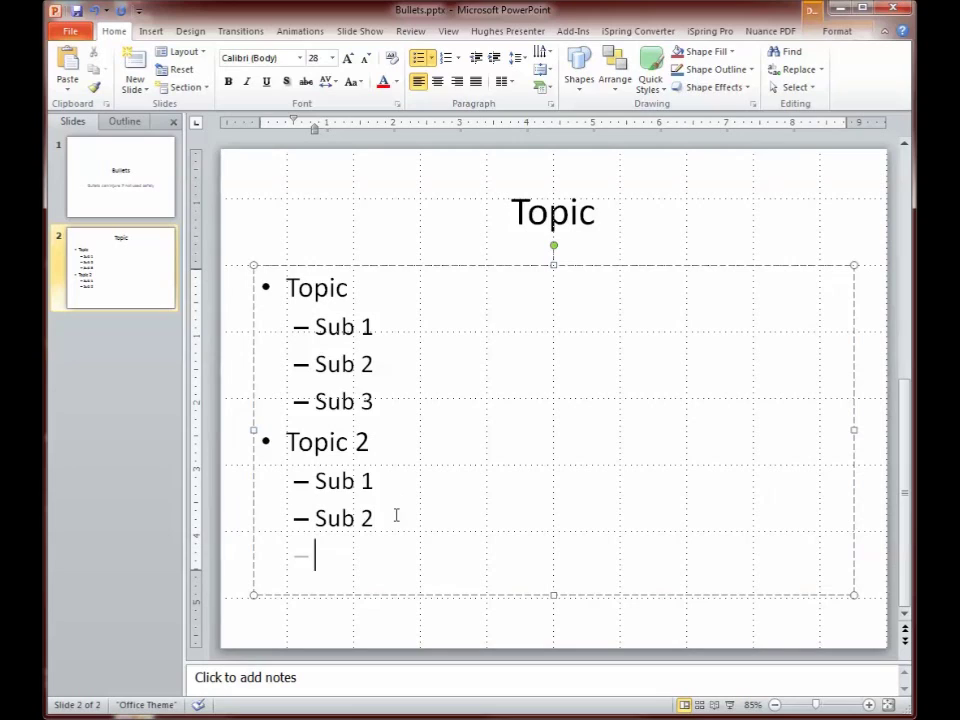
pyautogui.write('Topi')
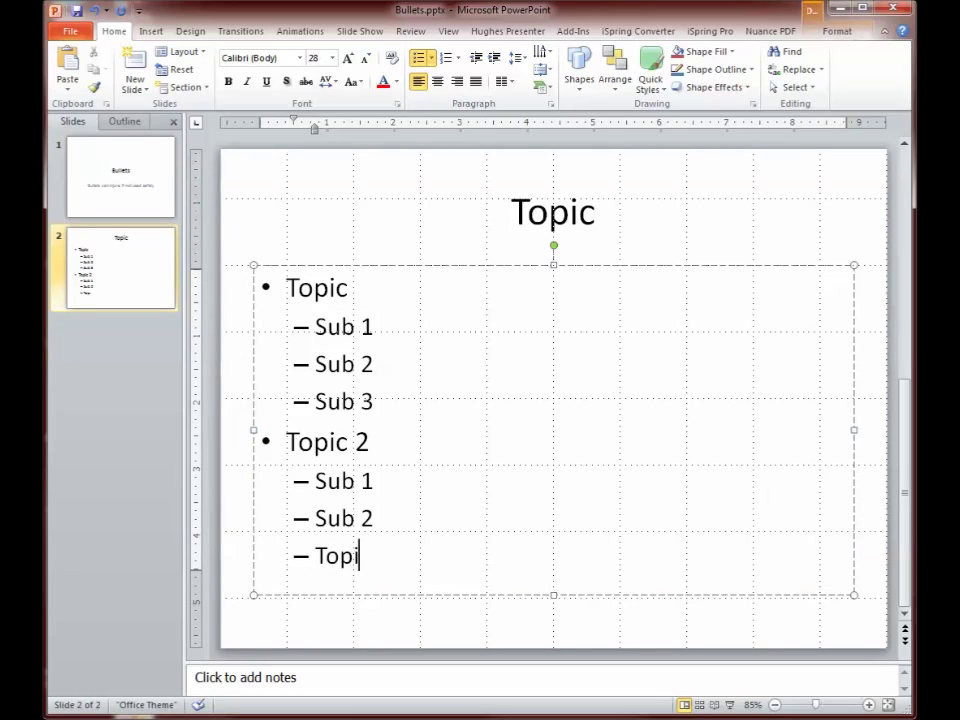
pyautogui.write('c 3')
# Step: Promote Topic 3 to a main bullet and add Sub 1 as its dash subpoint
pyautogui.hotkey('shift', 'Tab')
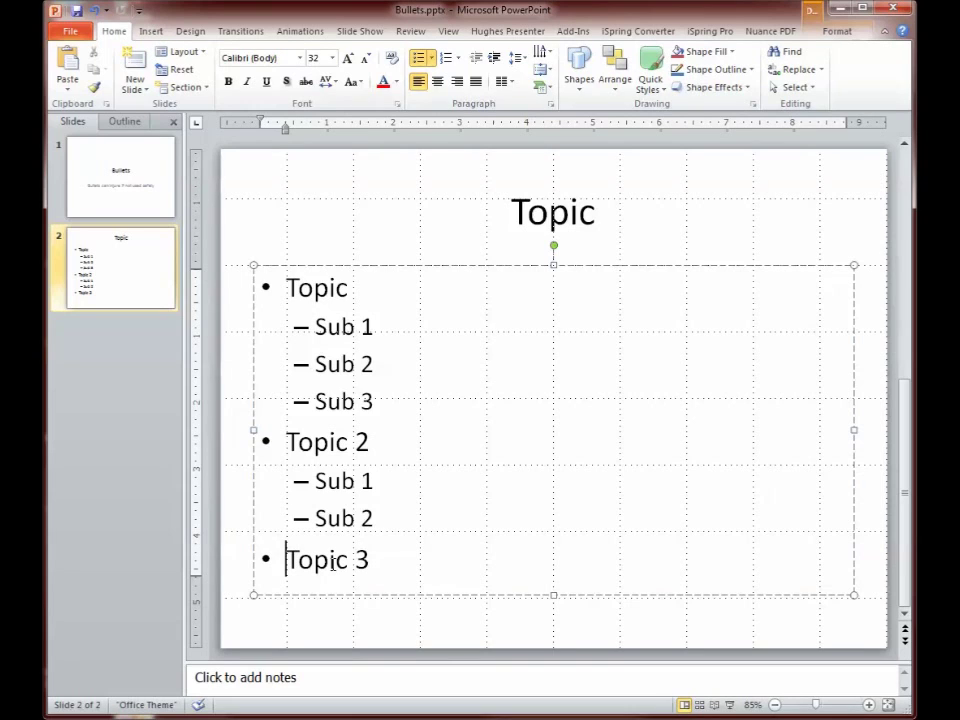
pyautogui.click(372, 562)
pyautogui.press('Return')
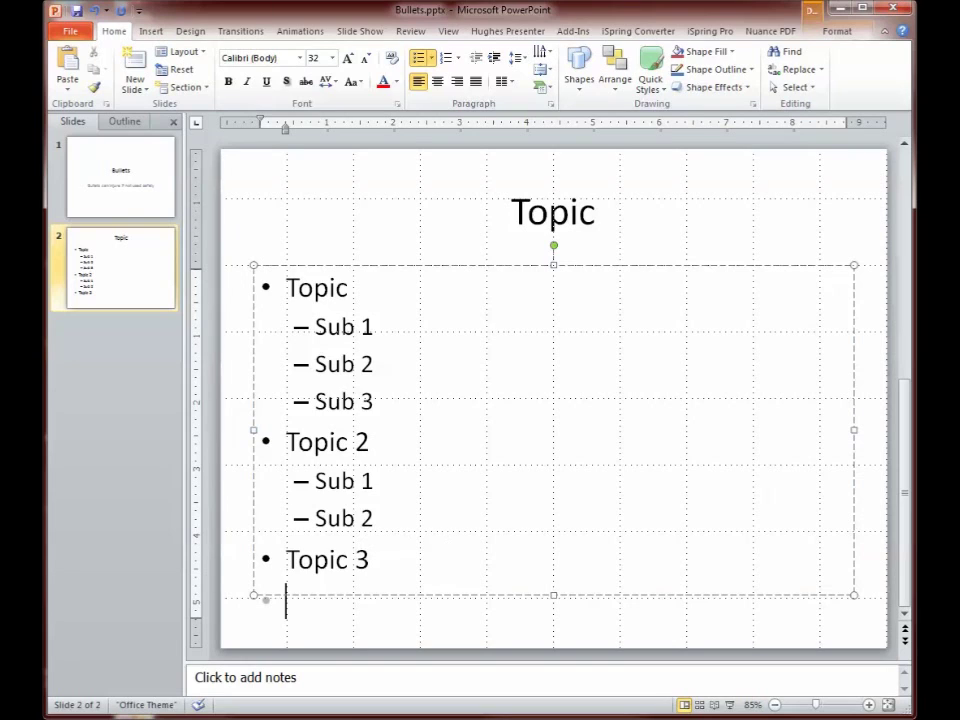
pyautogui.write('su')
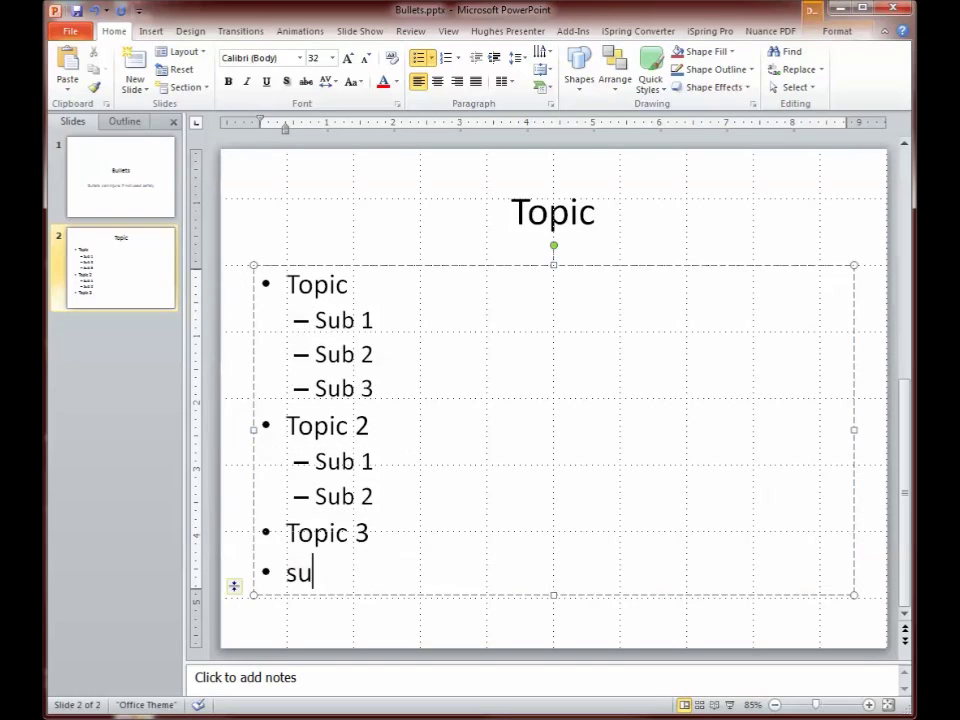
pyautogui.write('b')
pyautogui.press('BackSpace')
pyautogui.press('BackSpace')
pyautogui.press('BackSpace')
pyautogui.write('sub ')
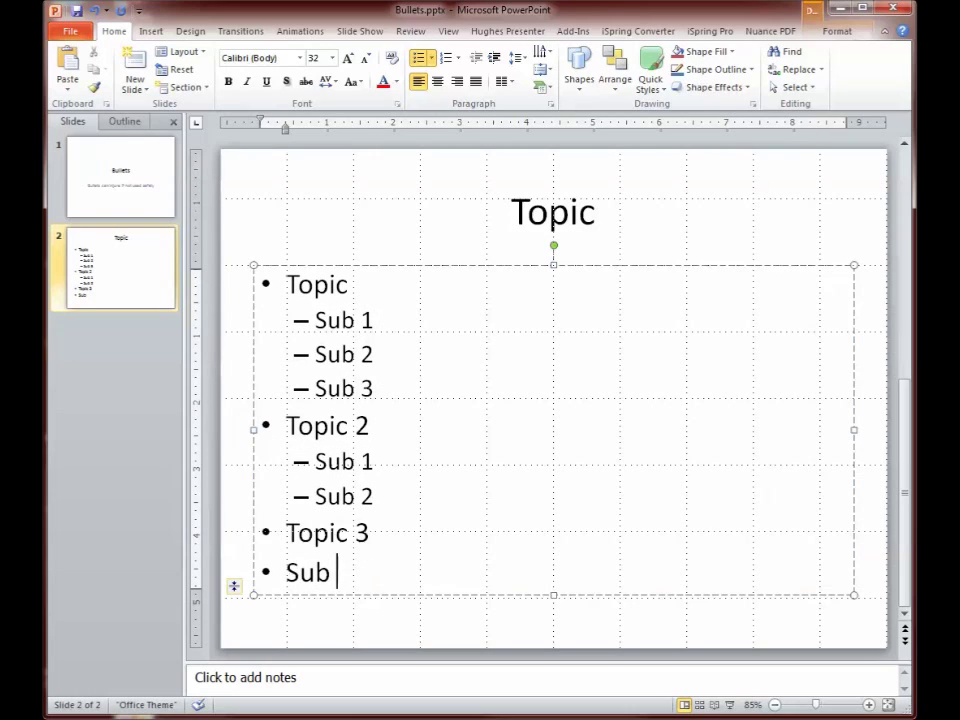
pyautogui.write('1')
pyautogui.press('Tab')
pyautogui.press('BackSpace')
pyautogui.click(289, 585)
pyautogui.press('Tab')
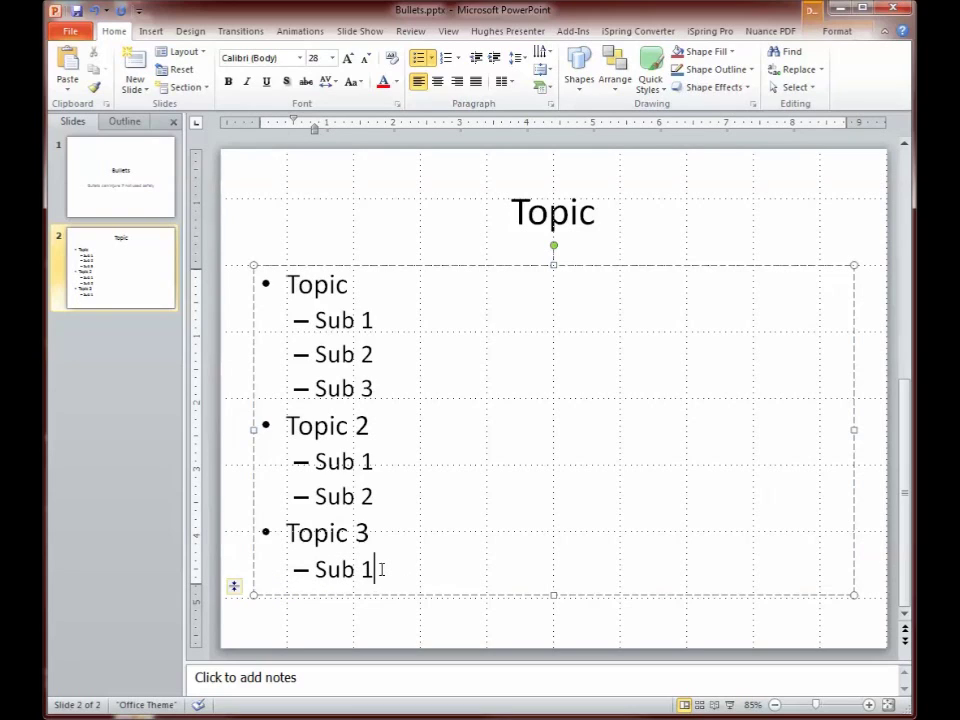
# Step: Add subpoints Sub 2, Sub 3 and Sub 4 under Topic 3
pyautogui.press('Return')
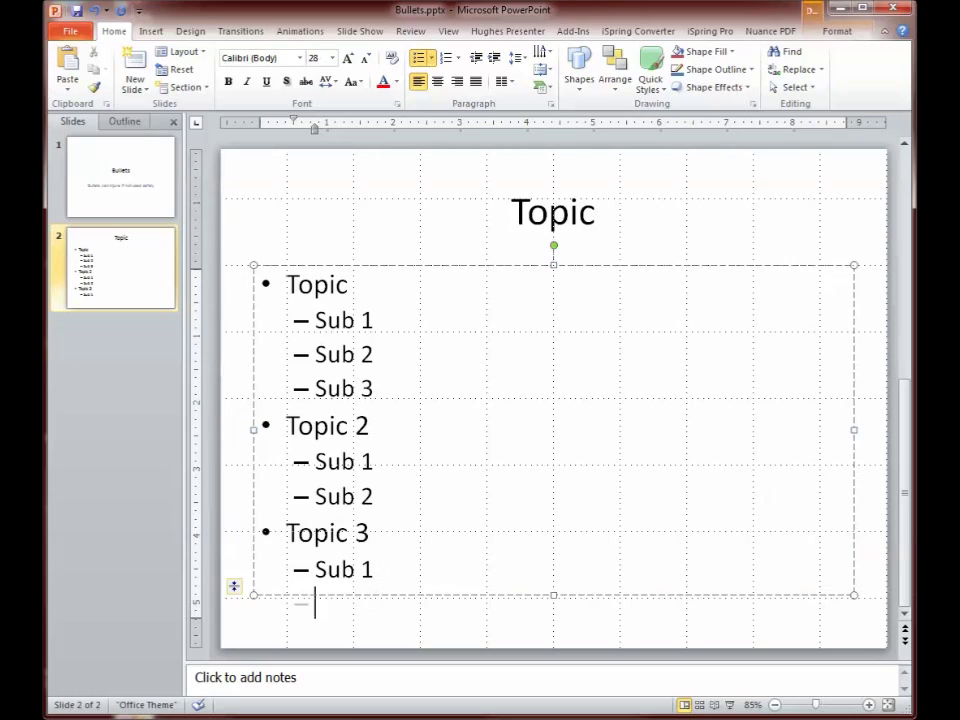
pyautogui.write('su')
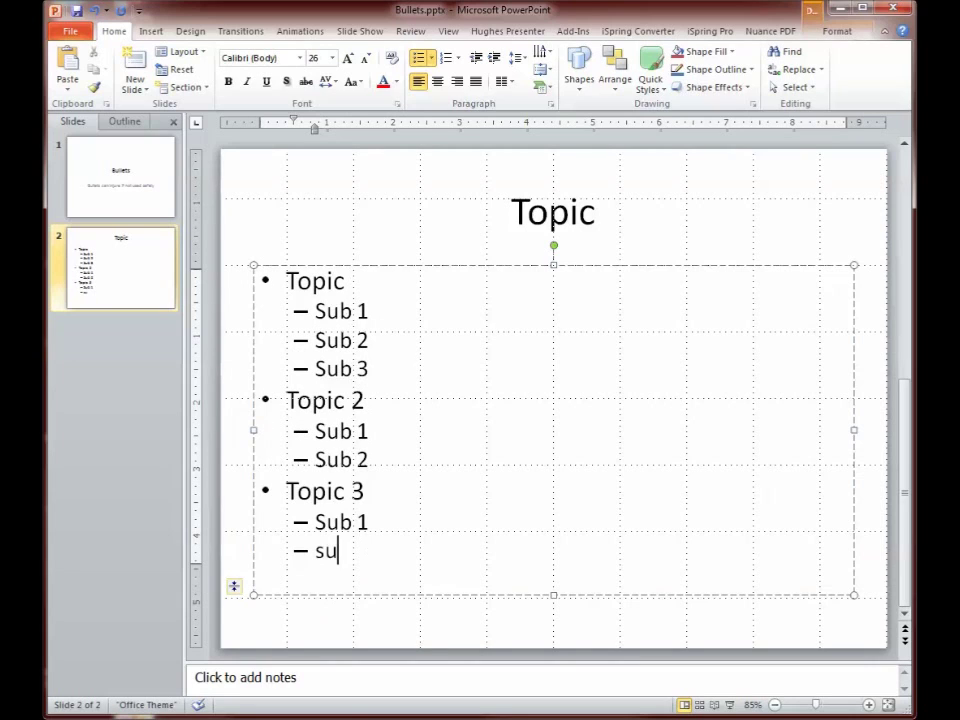
pyautogui.press('BackSpace')
pyautogui.press('BackSpace')
pyautogui.write('Sbu')
pyautogui.press('BackSpace')
pyautogui.press('BackSpace')
pyautogui.press('BackSpace')
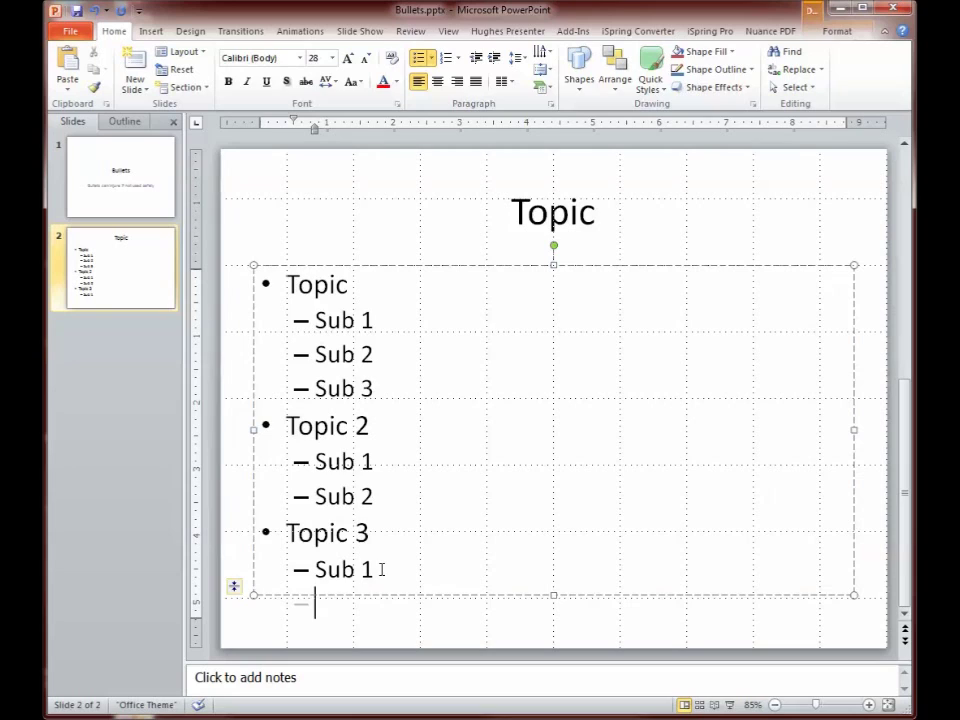
pyautogui.write('sub')
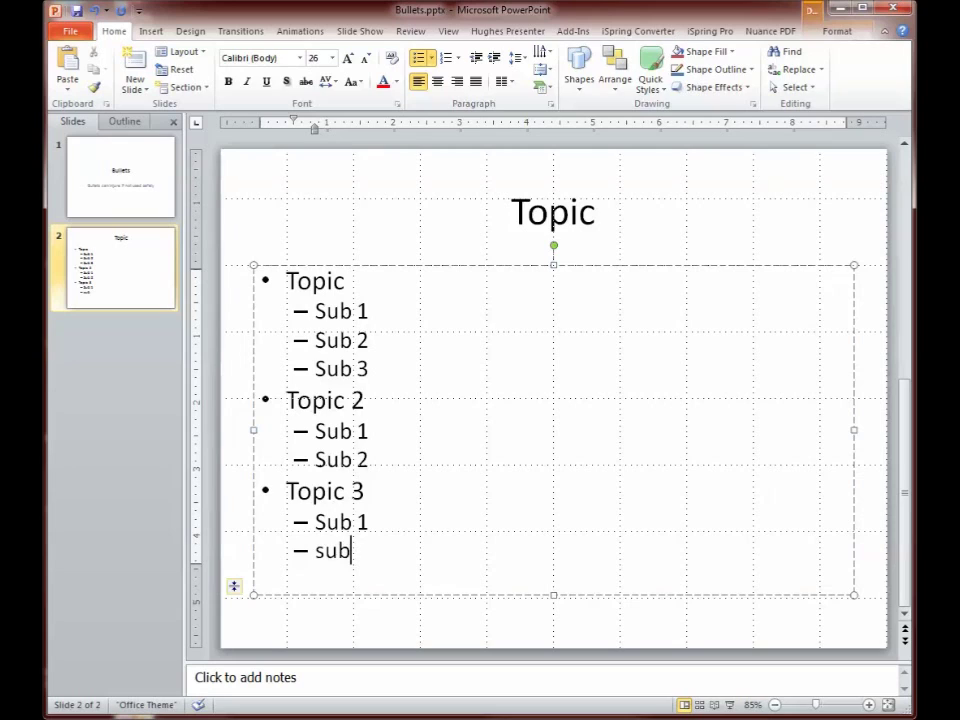
pyautogui.write(' 2')
pyautogui.press('Return')
pyautogui.write('stub')
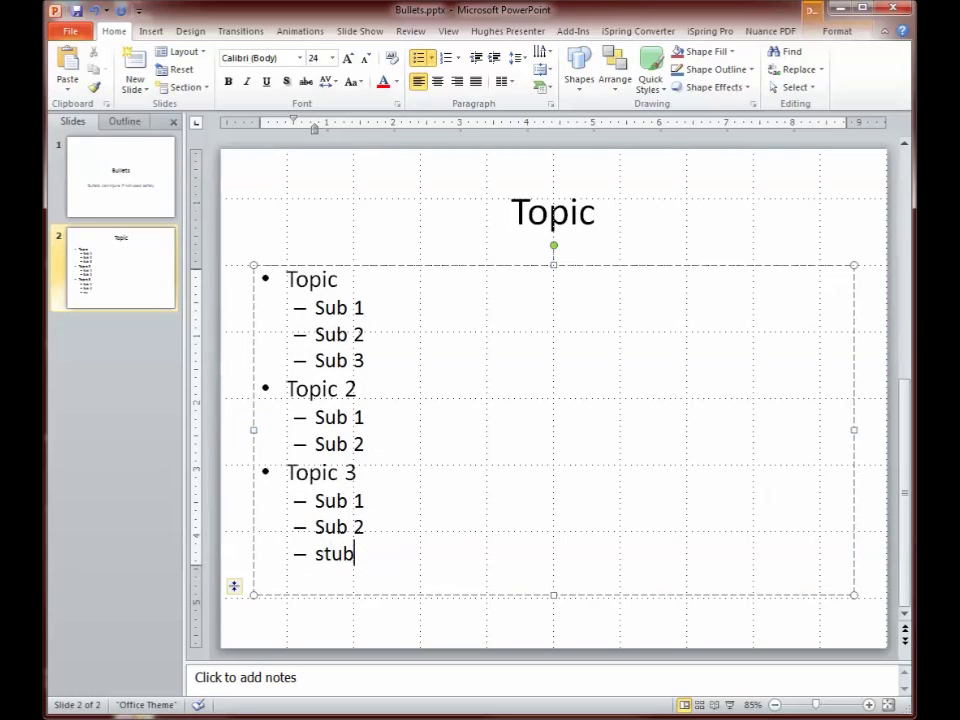
pyautogui.press('BackSpace')
pyautogui.press('BackSpace')
pyautogui.press('BackSpace')
pyautogui.write('ub 3')
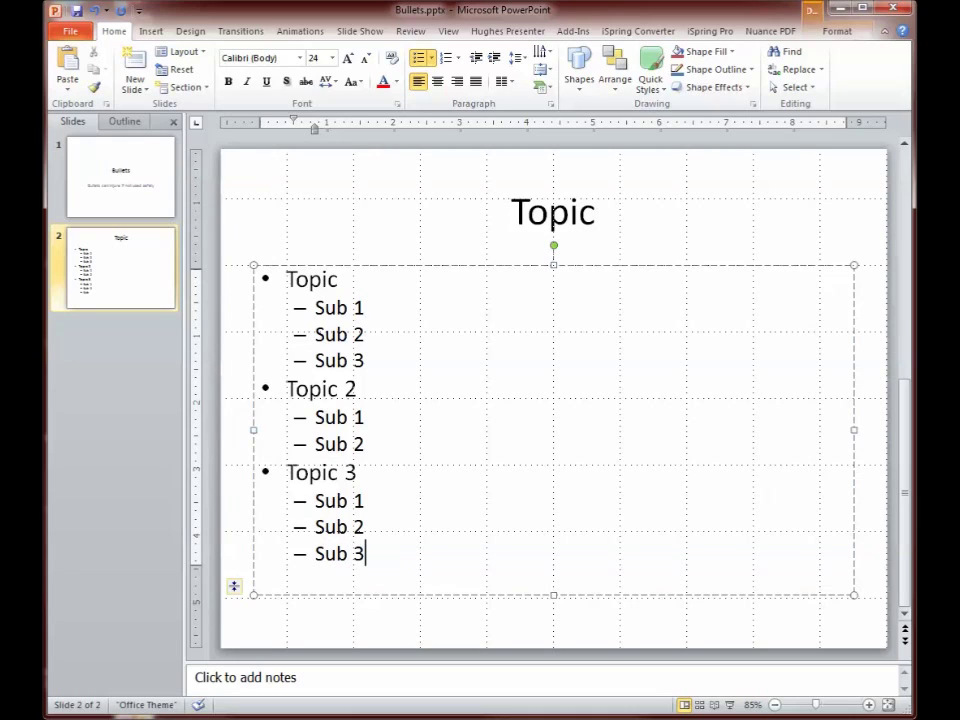
pyautogui.press('Return')
pyautogui.write('su')
pyautogui.press('BackSpace')
pyautogui.press('BackSpace')
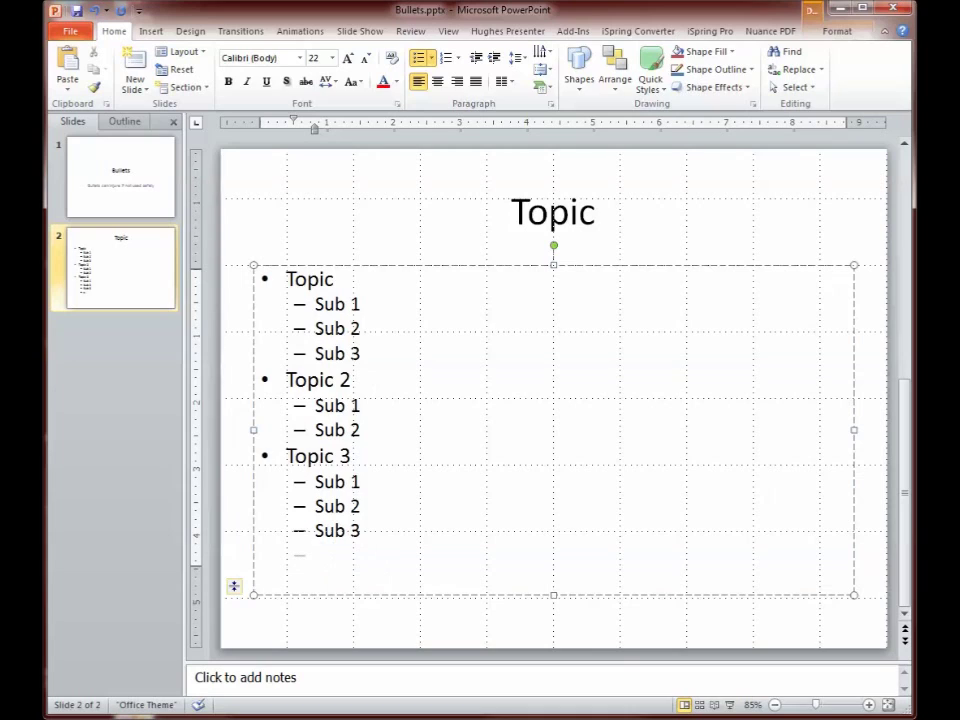
pyautogui.write('sub 4')
# Step: Select the Topic 3 block with its subpoints and delete it
pyautogui.moveTo(364, 556); pyautogui.dragTo(276, 459)
pyautogui.press('BackSpace')
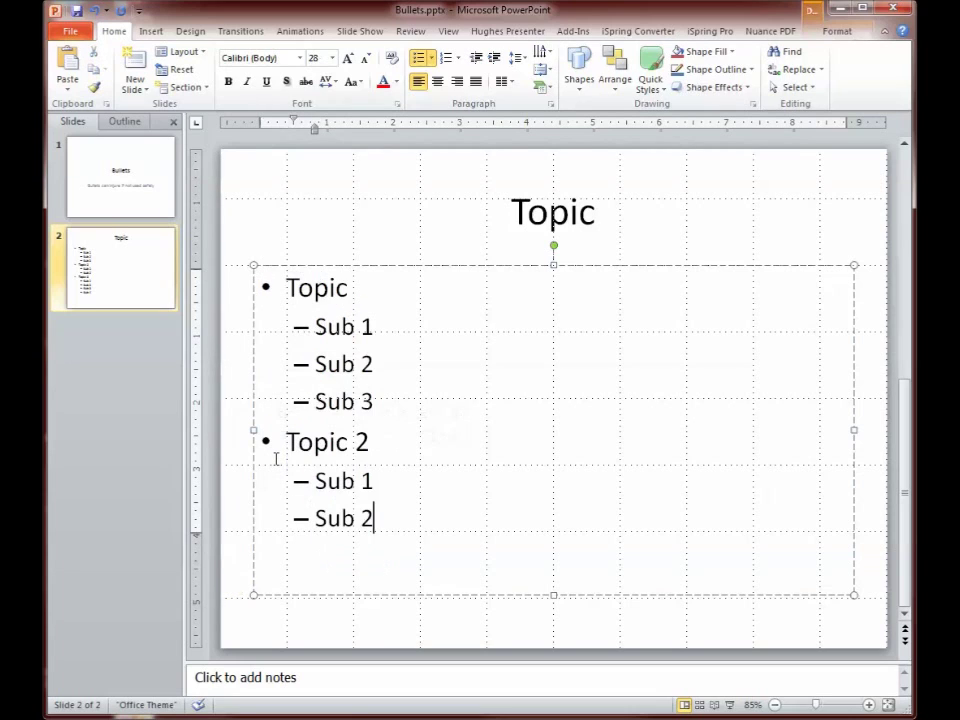